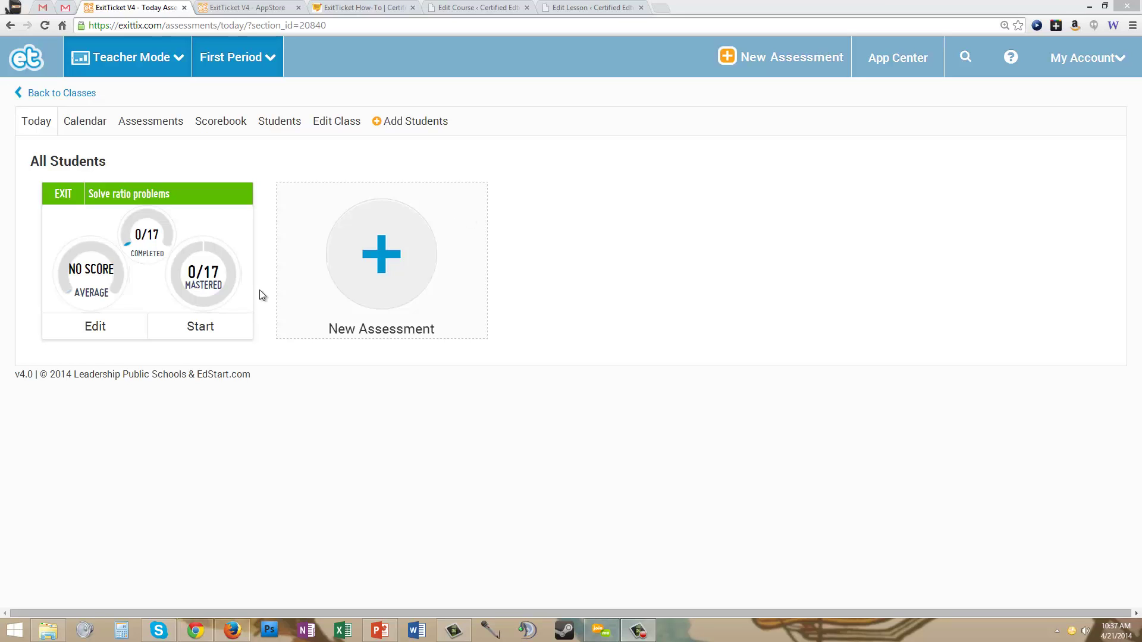
# Set the Solve ratio problems ticket to hidden for First Period 8th Grade English and save
pyautogui.click(97, 326)
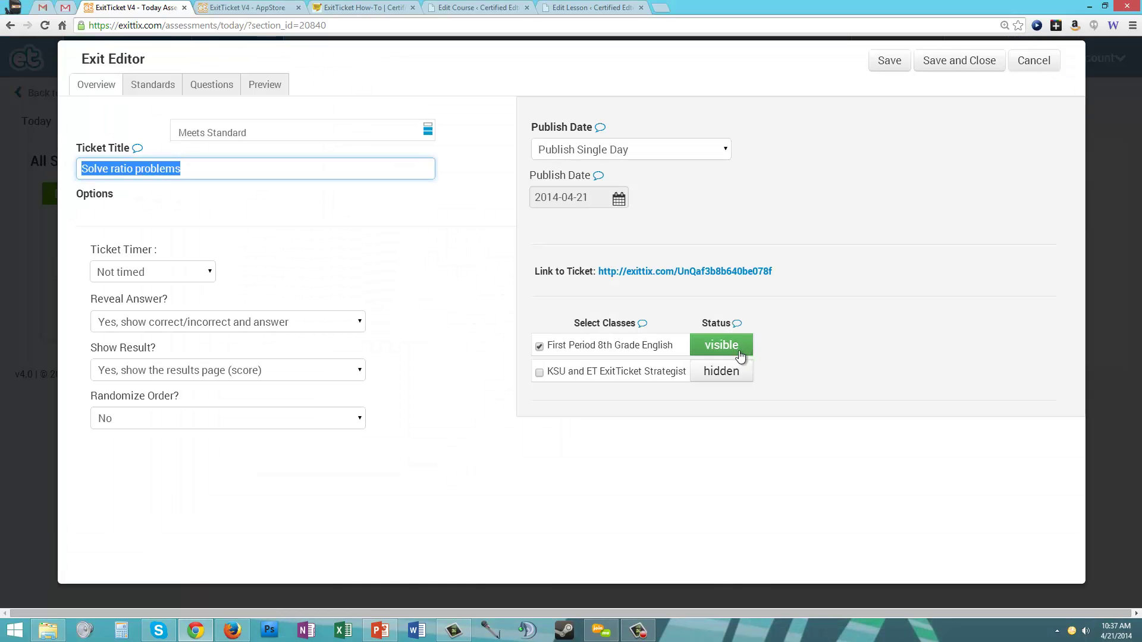
pyautogui.click(720, 342)
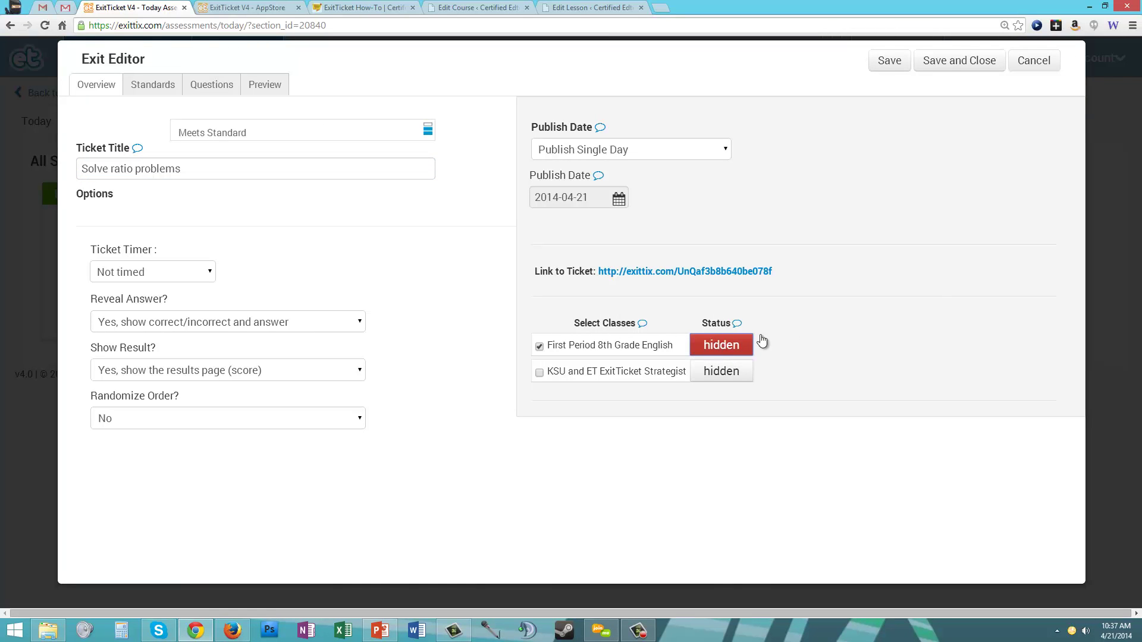
pyautogui.click(939, 59)
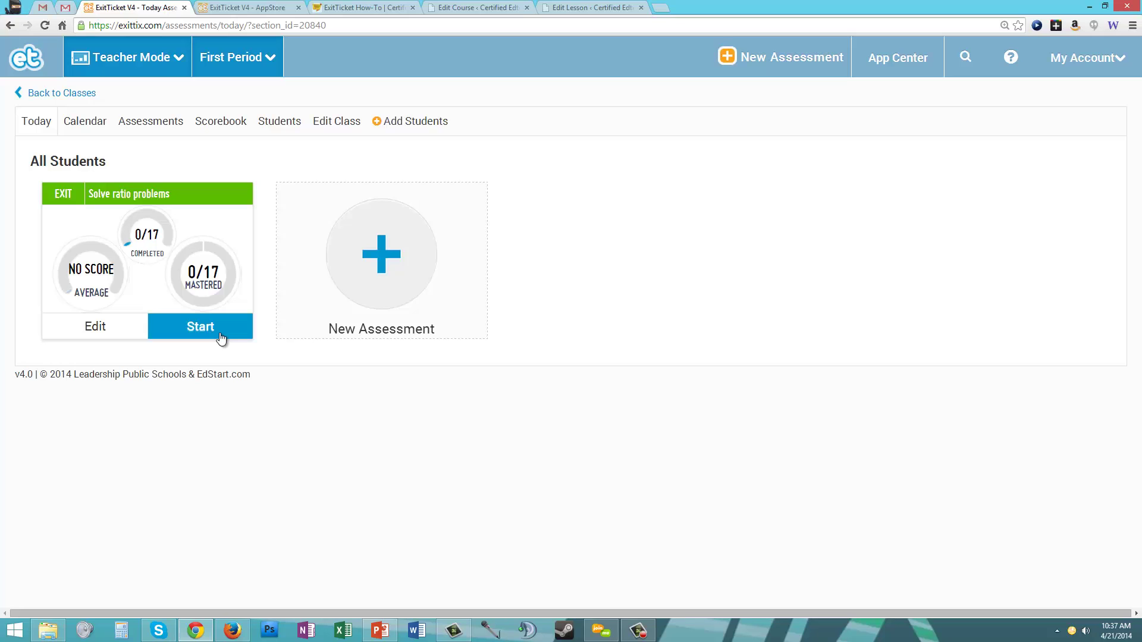
# Start the Solve ratio problems ticket, toggling it to hidden and back to visible for students
pyautogui.click(223, 328)
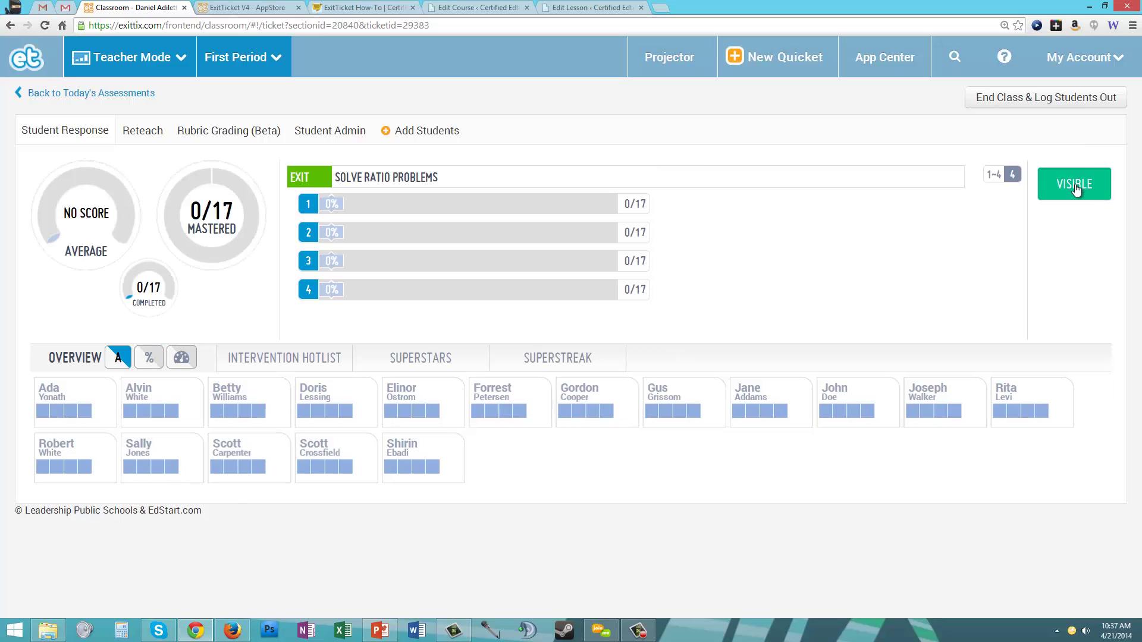
pyautogui.click(1076, 189)
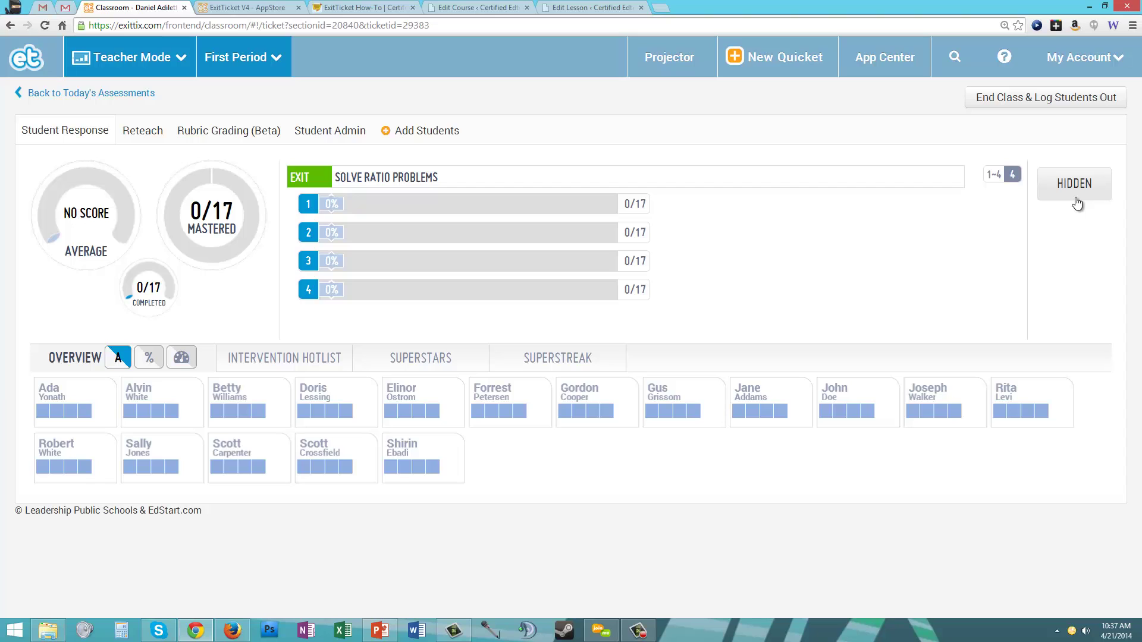
pyautogui.click(1074, 185)
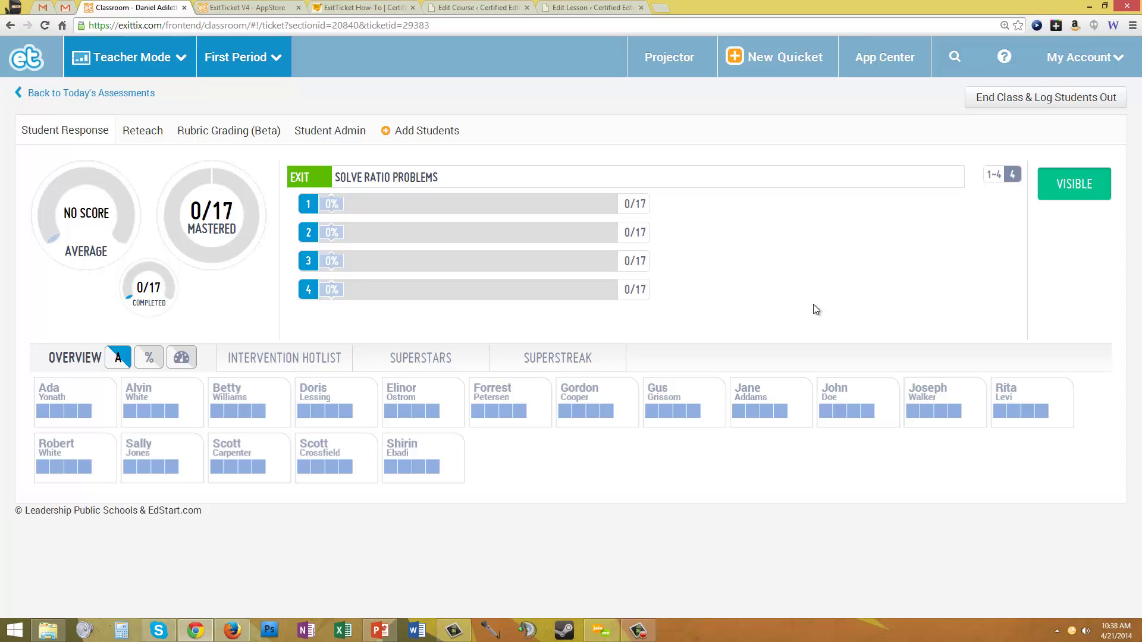
# Record 175 as the second student's question 2 answer and close their answer details
pyautogui.click(181, 391)
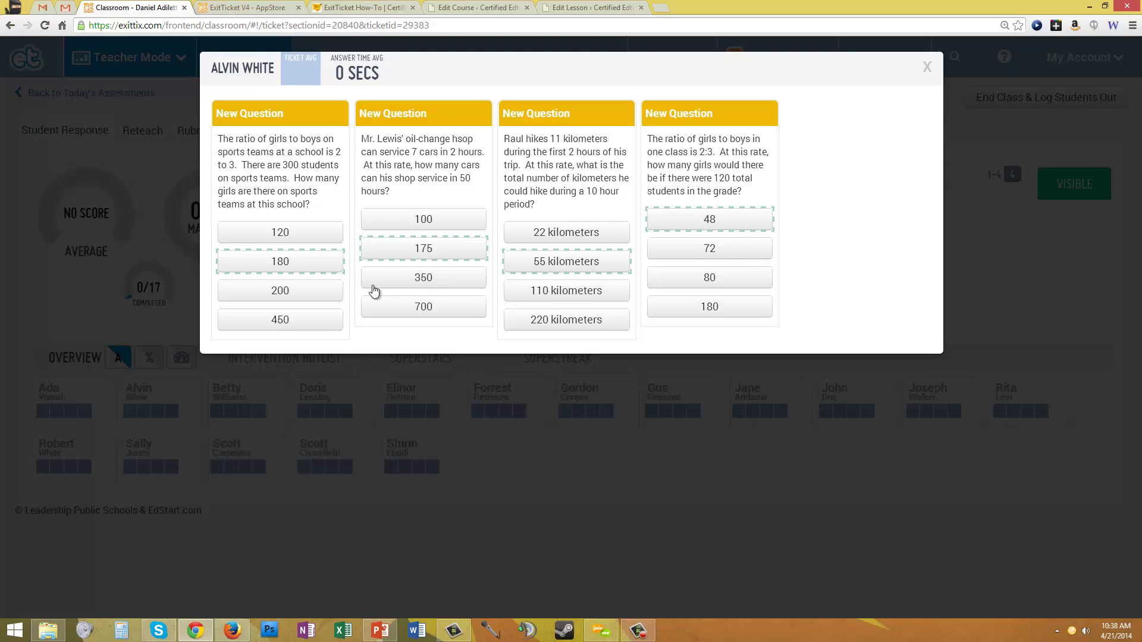
pyautogui.click(407, 255)
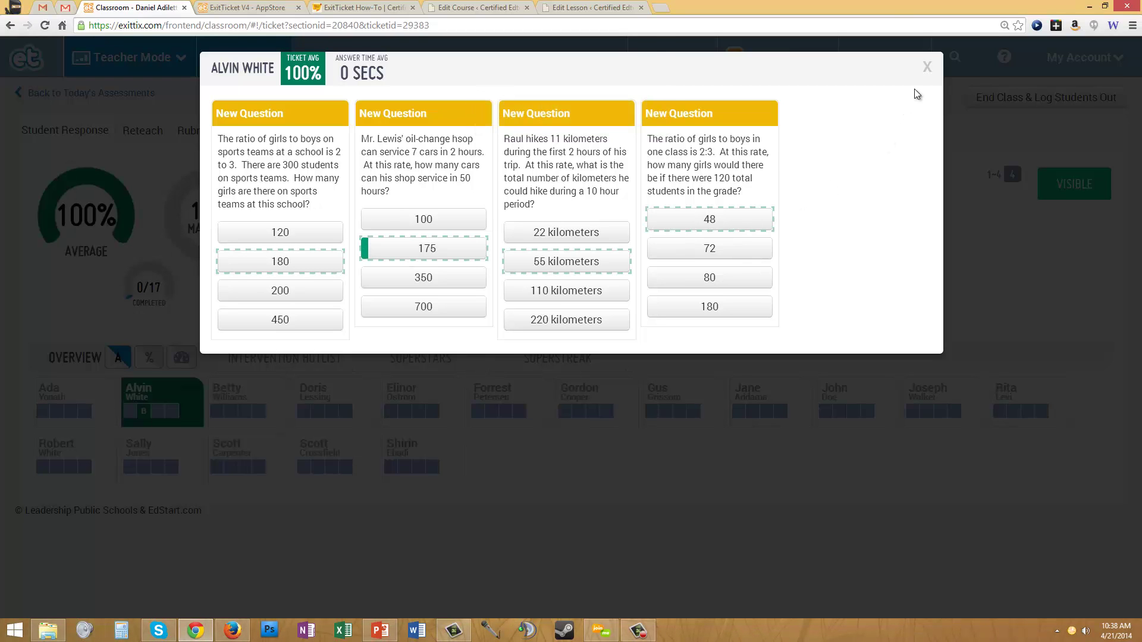
pyautogui.click(927, 68)
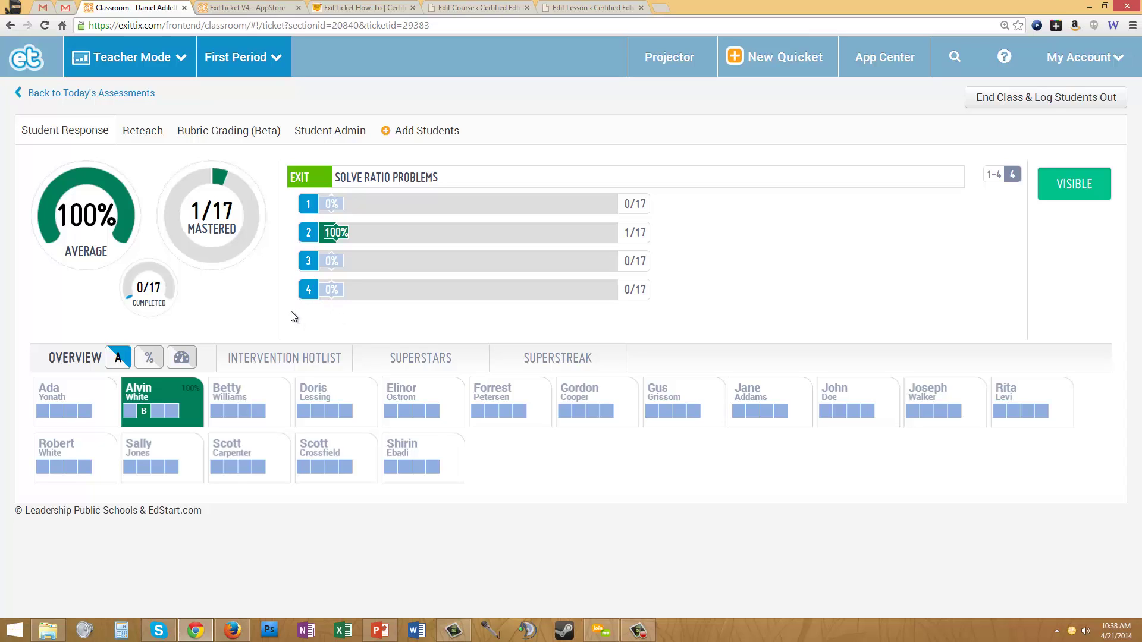
# Change question 2's answer to choice C (350) from its answer breakdown popup
pyautogui.click(307, 237)
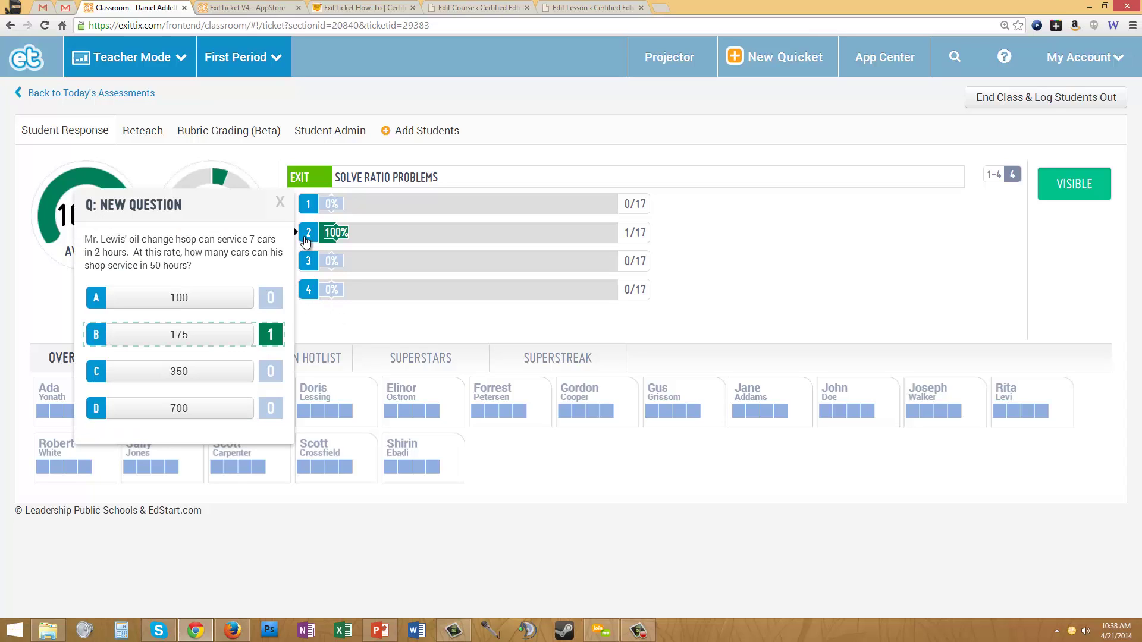
pyautogui.click(159, 374)
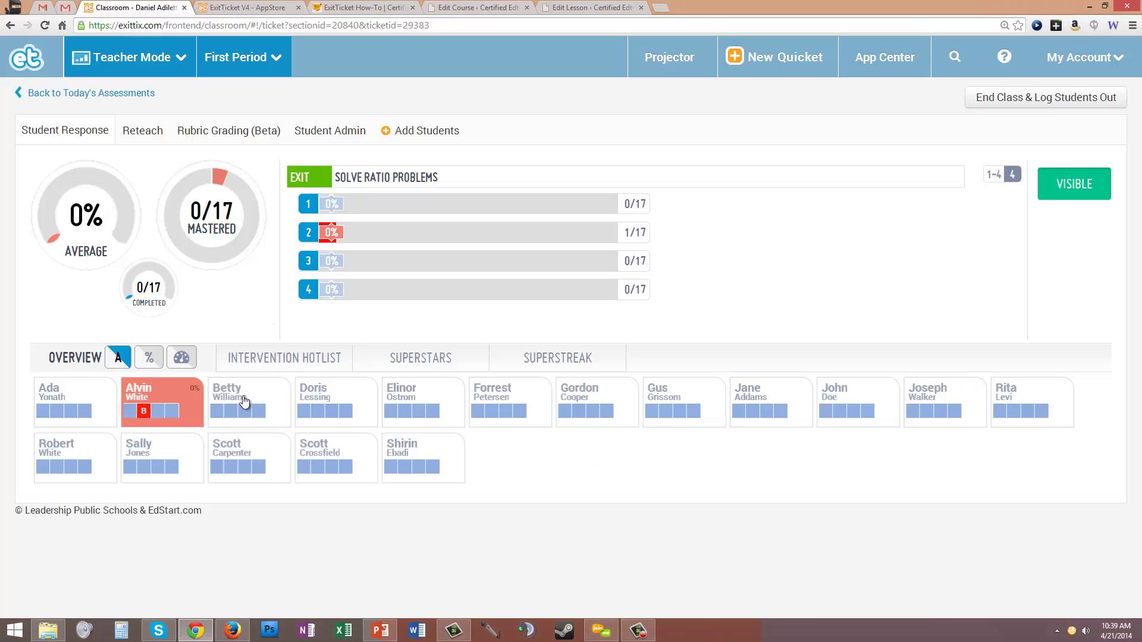
# Sort the student tiles by percentage, alphabetically, then answering-student-first, and show the class join code
pyautogui.click(144, 360)
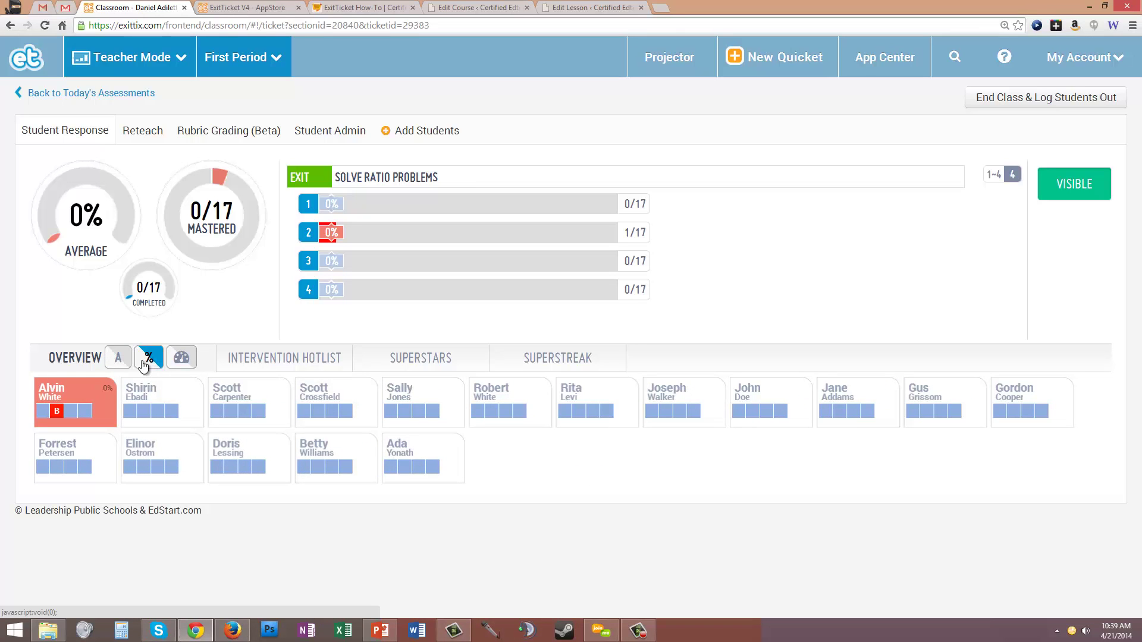
pyautogui.click(121, 359)
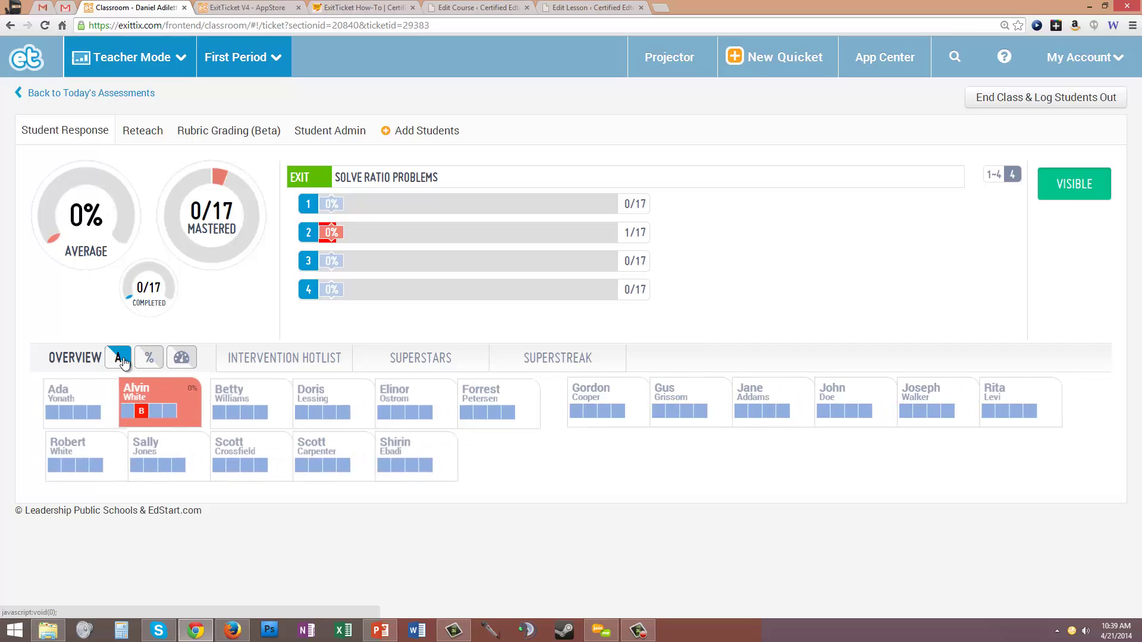
pyautogui.click(192, 359)
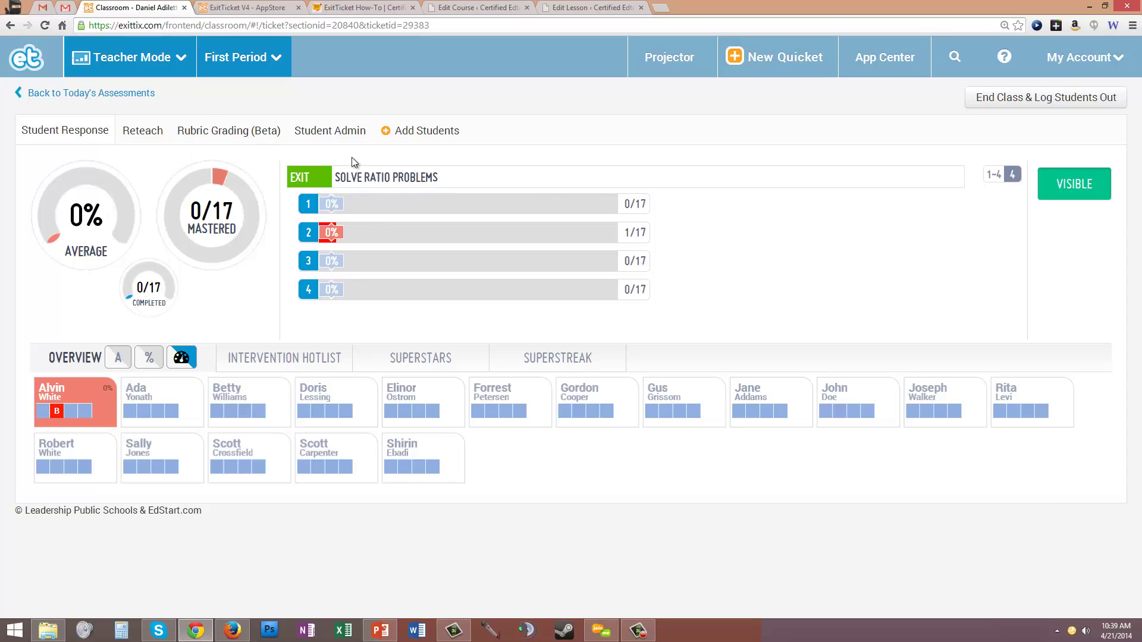
pyautogui.click(440, 134)
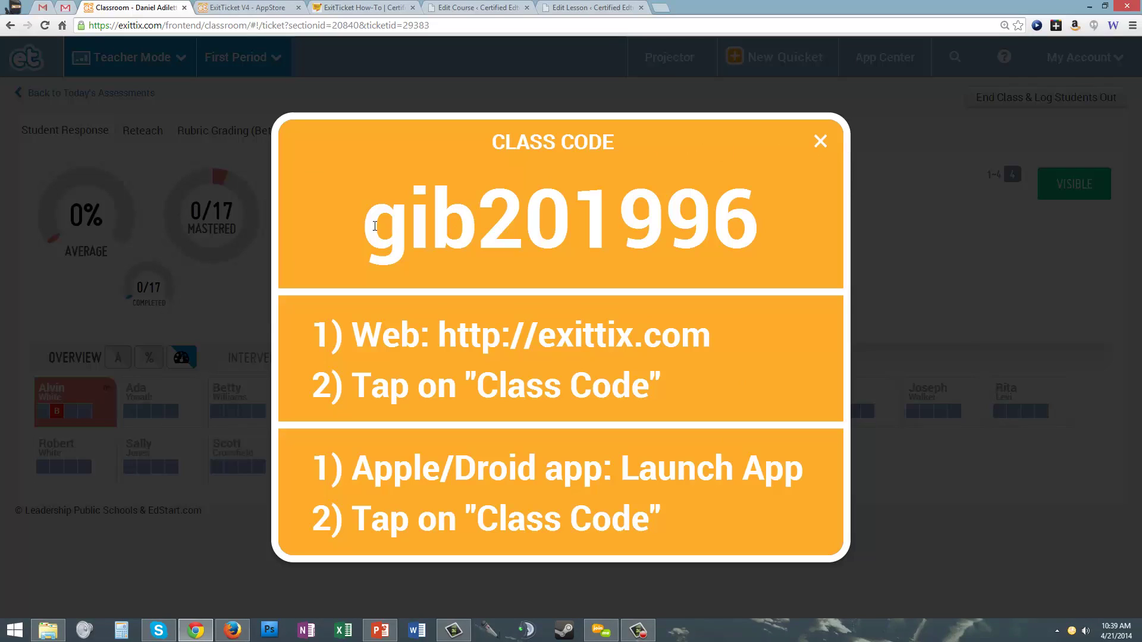
# Highlight the class join code text, deselect it, and close the Class Code panel
pyautogui.moveTo(364, 217); pyautogui.dragTo(790, 235)
pyautogui.click(800, 134)
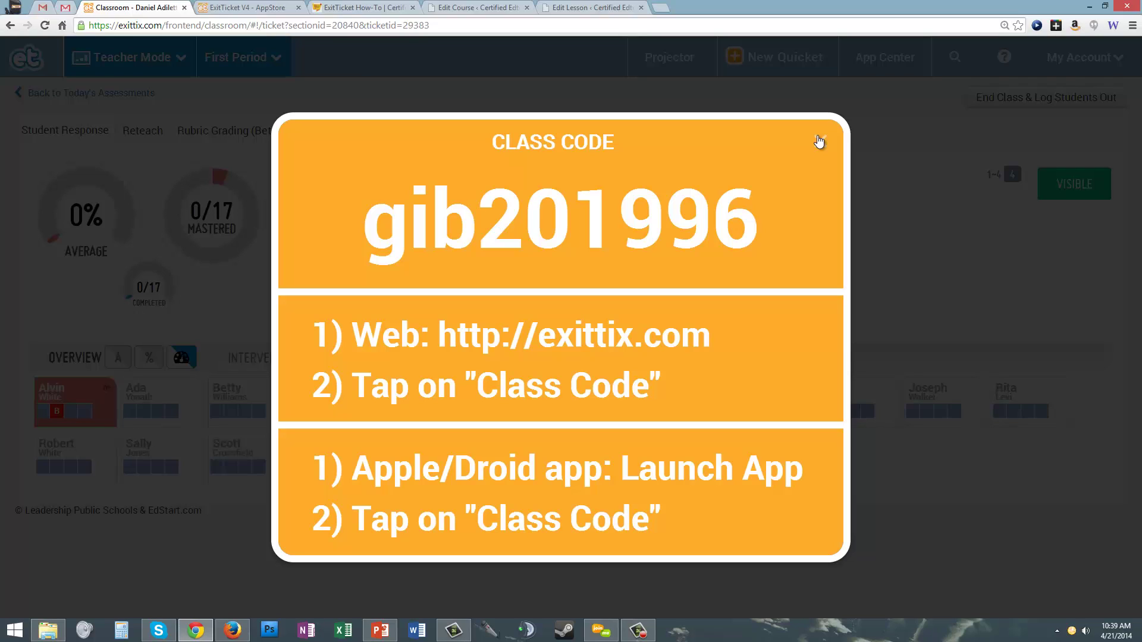
pyautogui.click(819, 141)
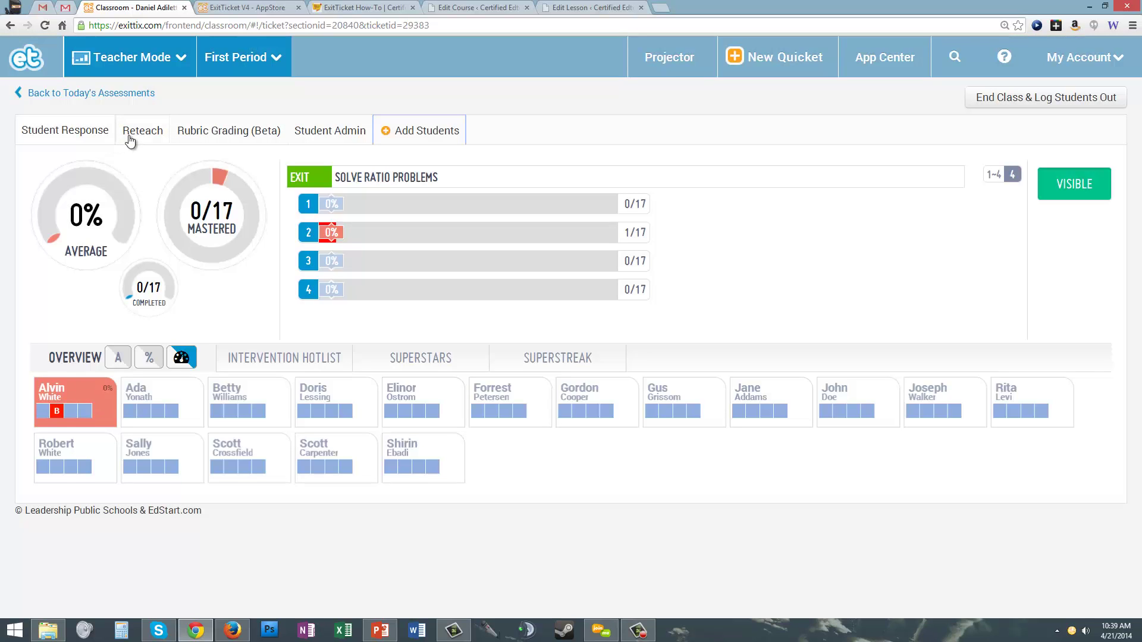
# Open the First Period Student Admin roster, reset the first student's password, and select their username
pyautogui.click(325, 133)
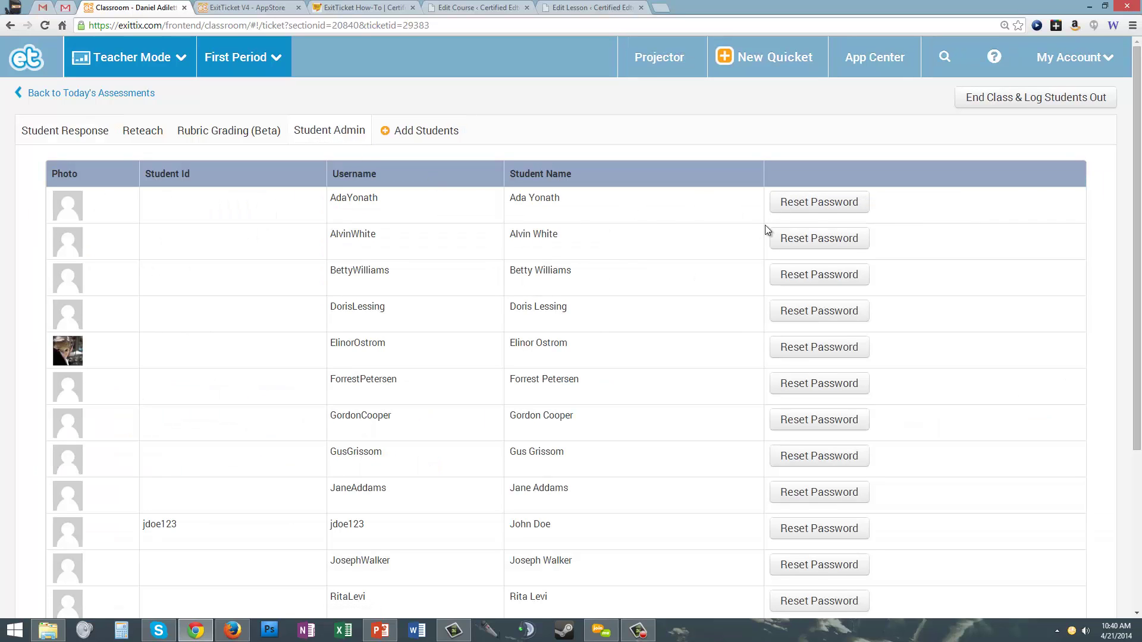
pyautogui.click(828, 207)
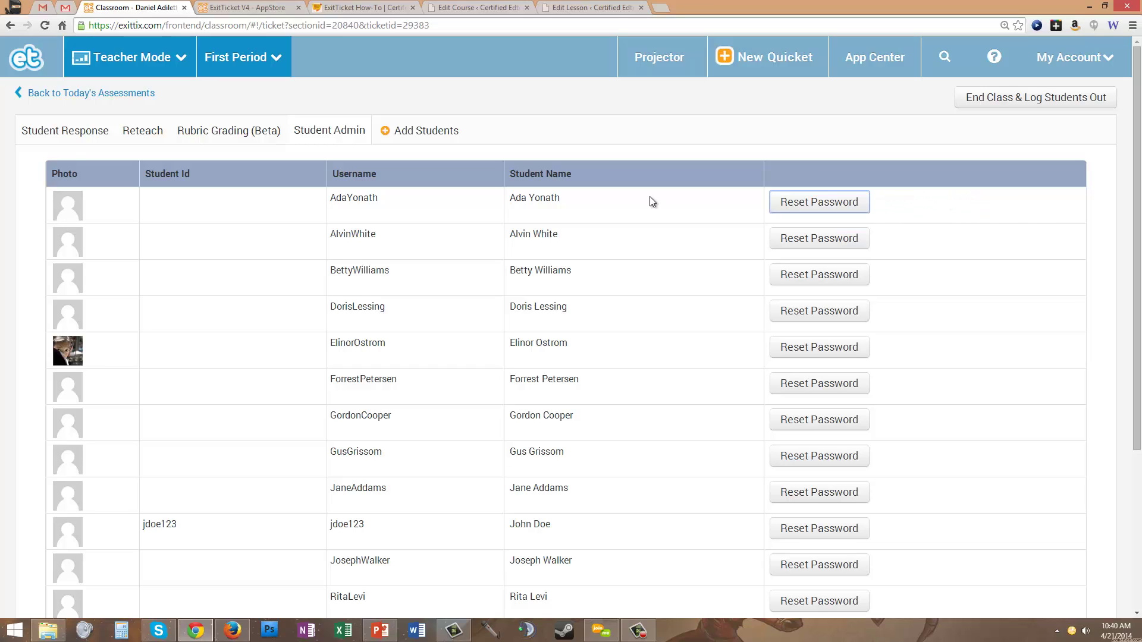
pyautogui.doubleClick(369, 196)
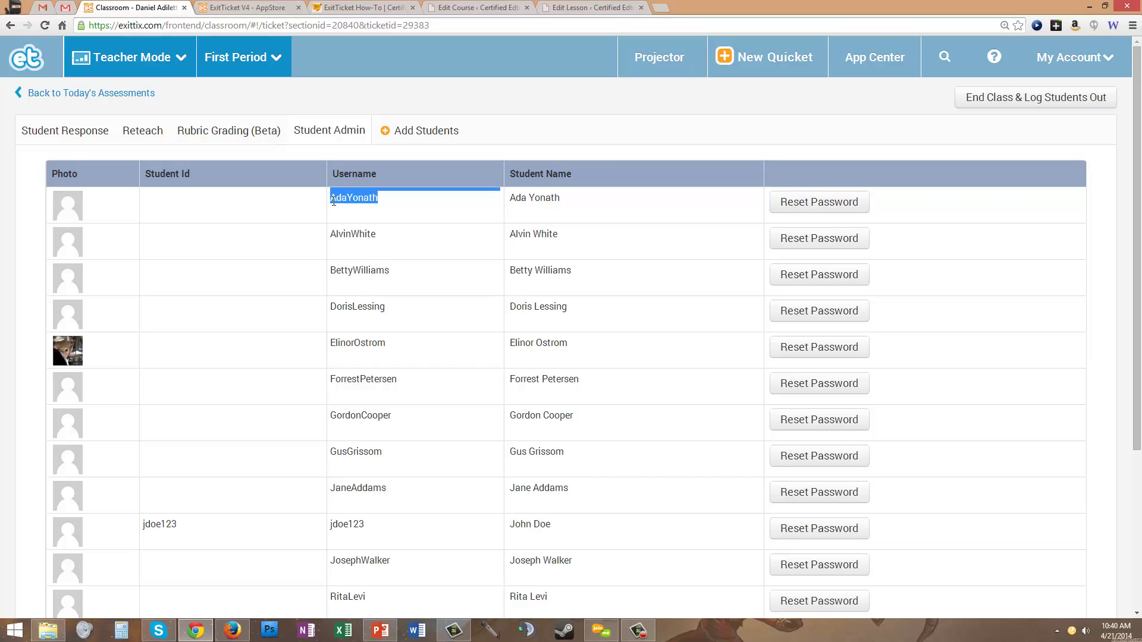
pyautogui.click(450, 211)
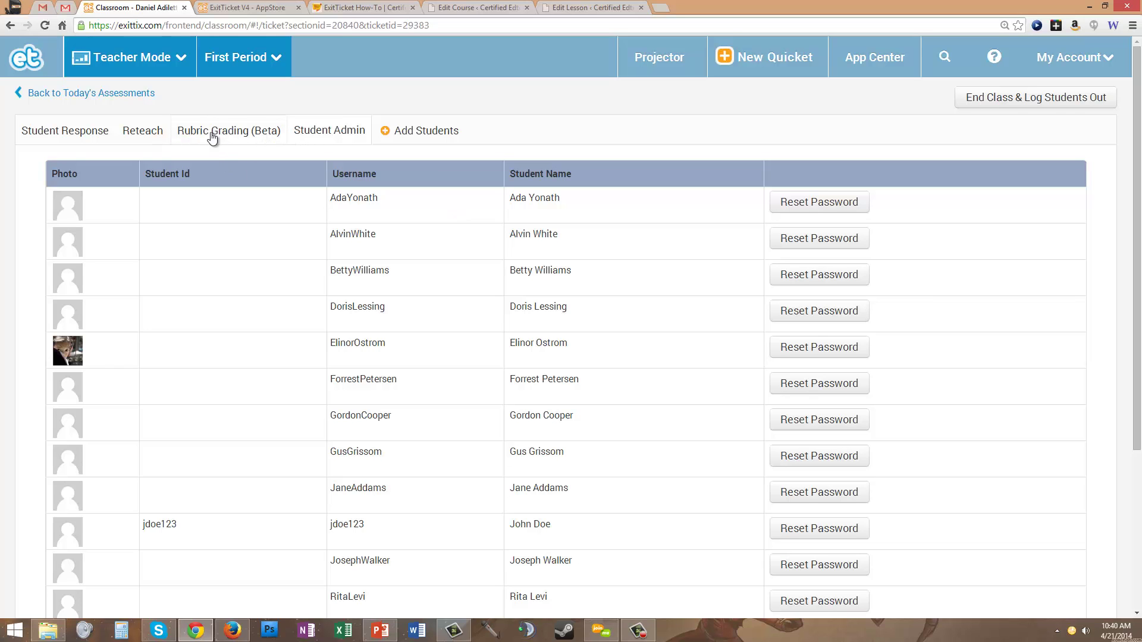
# View the Reteach breakdown of answer percentages and look over the display mode list
pyautogui.click(160, 138)
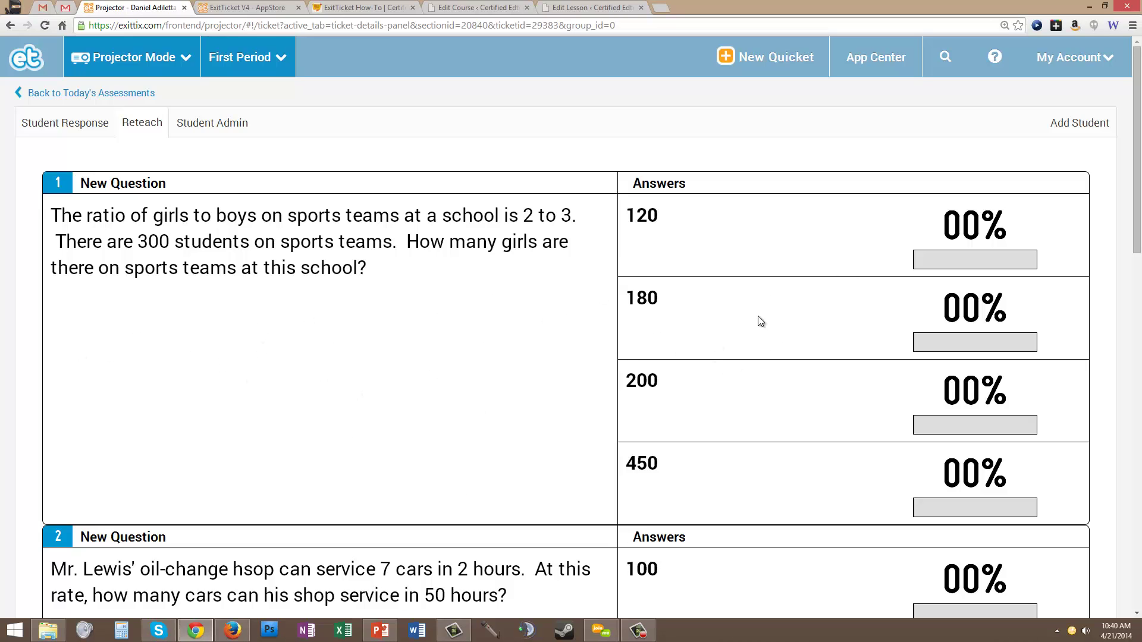
pyautogui.click(181, 59)
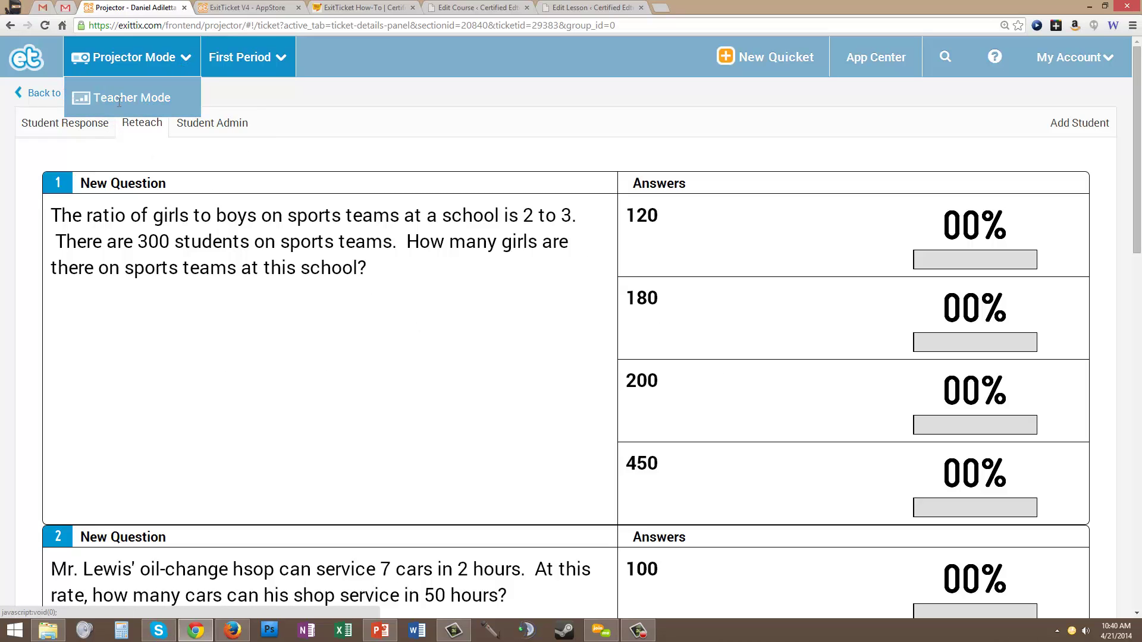
pyautogui.click(414, 420)
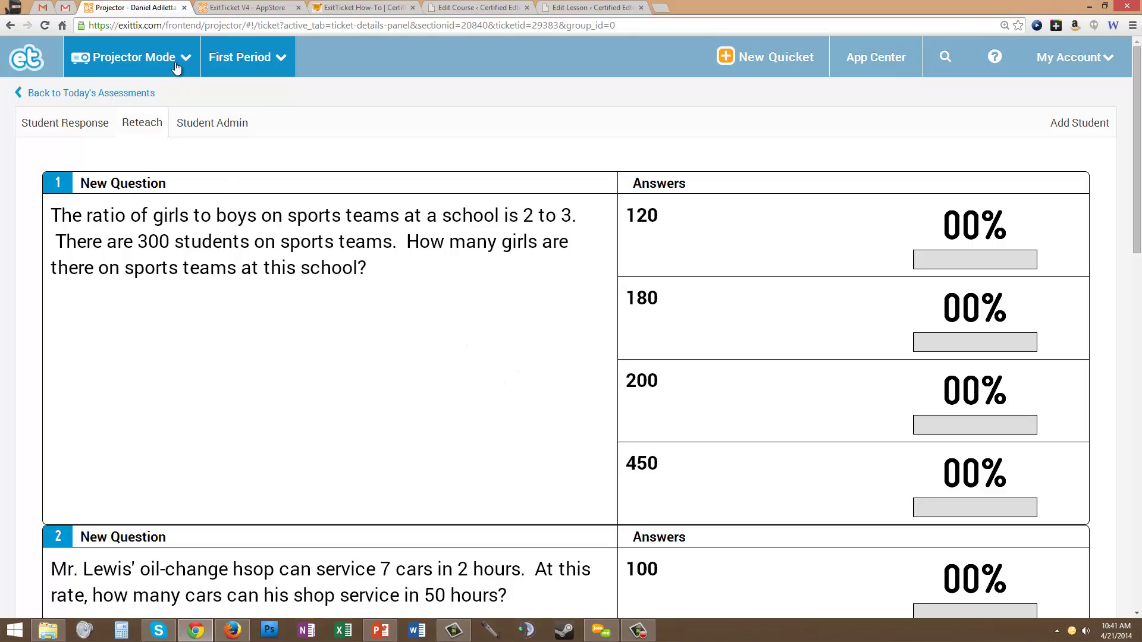
# Show the projector's Student Response seat grid, then switch back to Teacher Mode
pyautogui.click(89, 128)
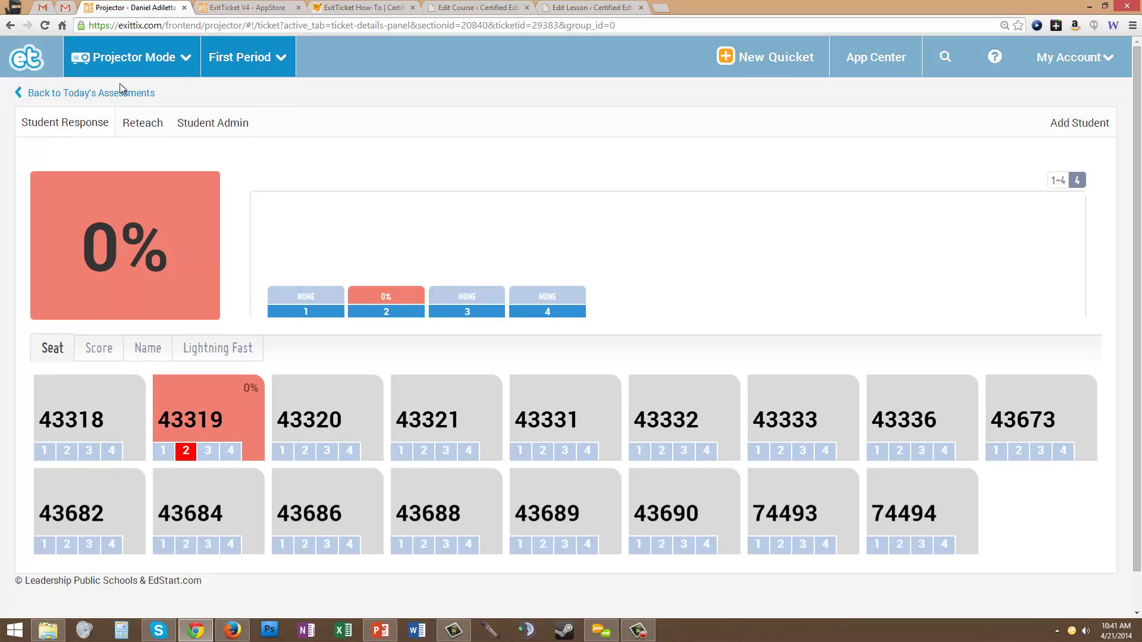
pyautogui.click(160, 74)
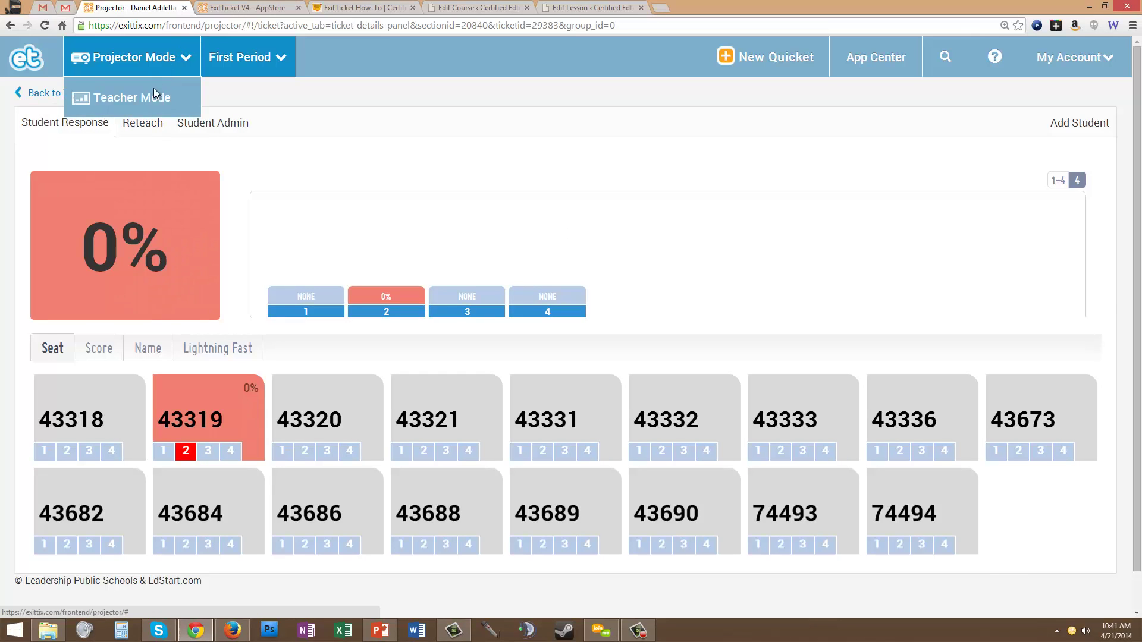
pyautogui.click(140, 94)
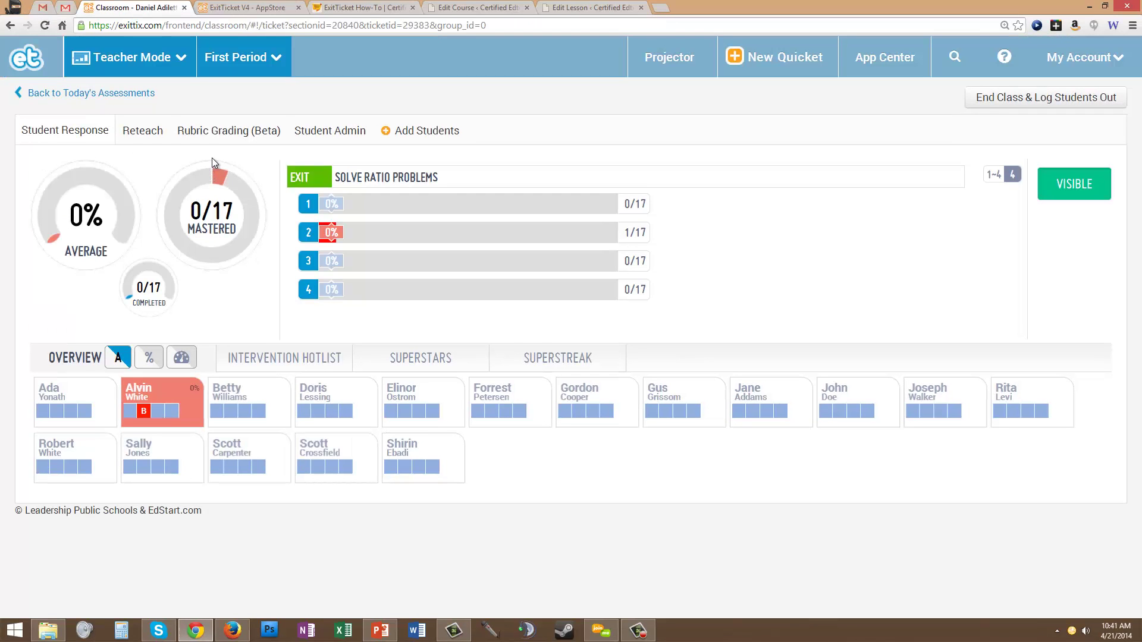
pyautogui.click(232, 132)
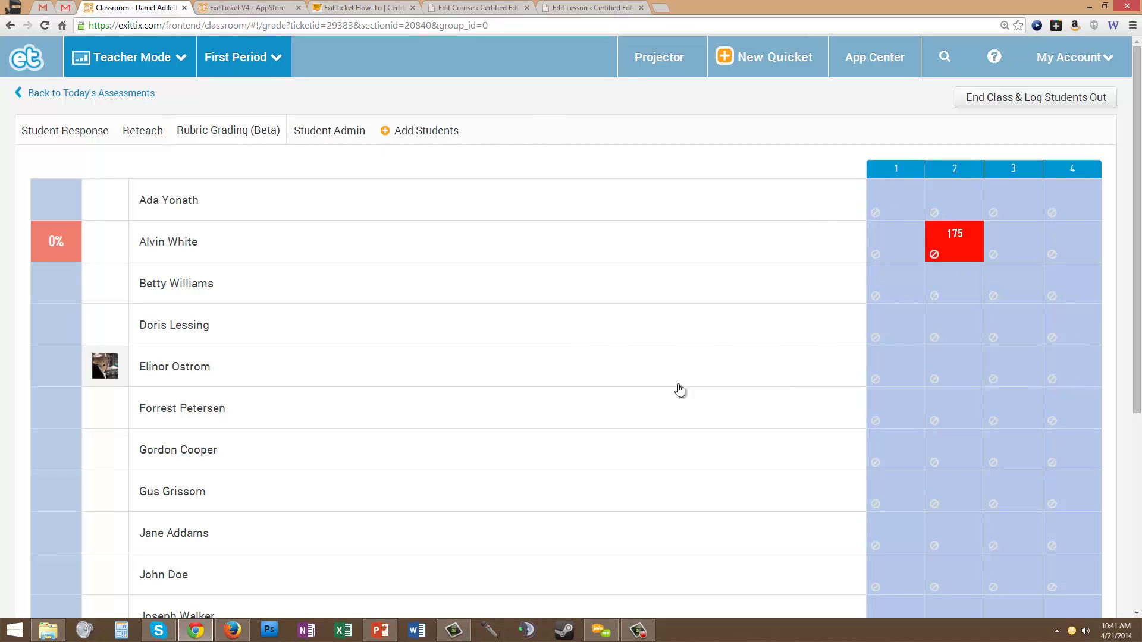
pyautogui.click(81, 131)
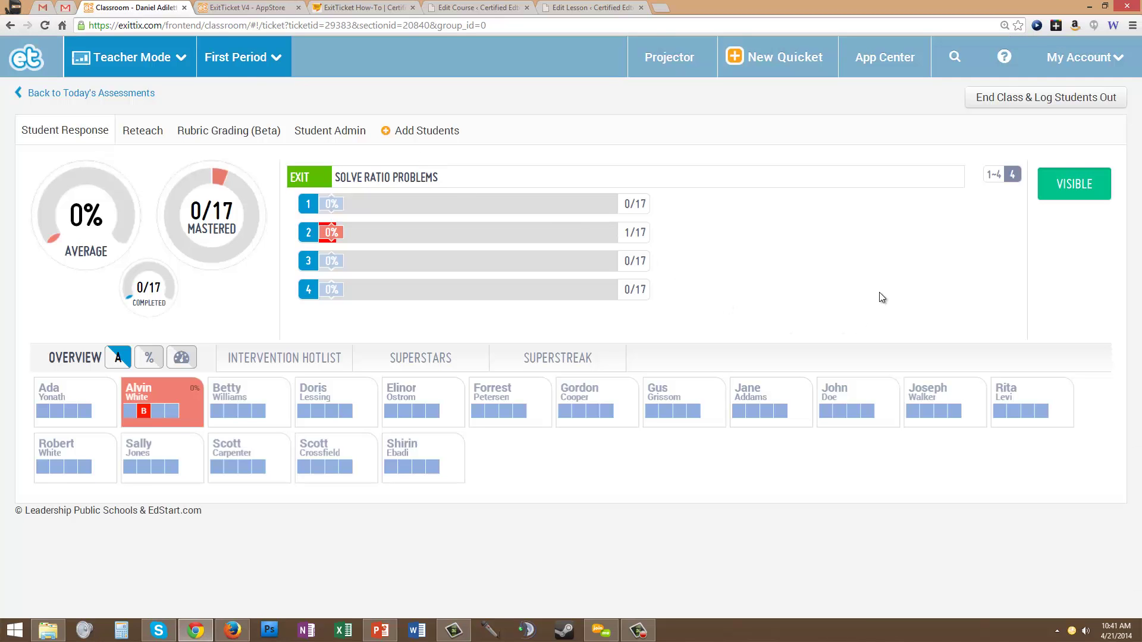